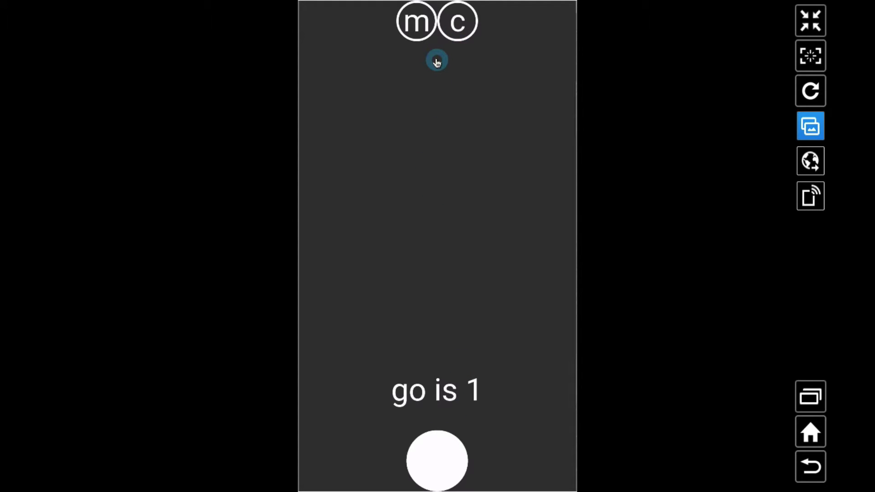
Step: Test the home-screen m and c buttons, switching from music player to clock and back
click(419, 24)
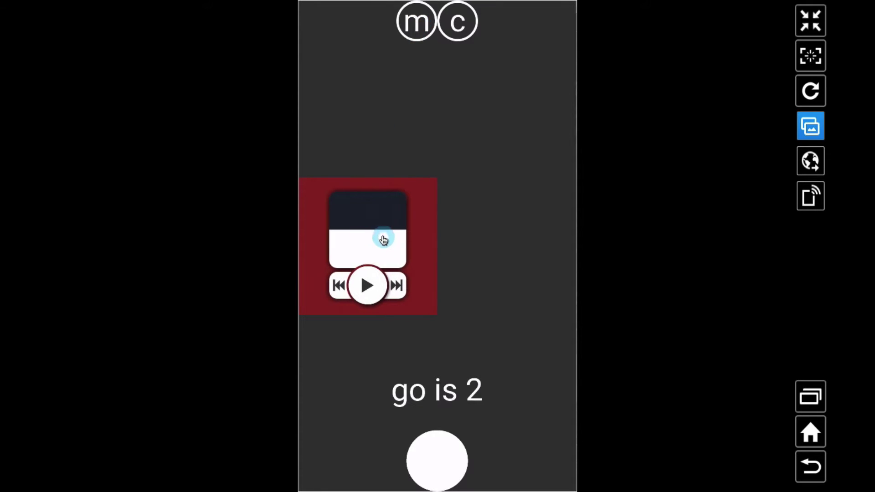
click(458, 19)
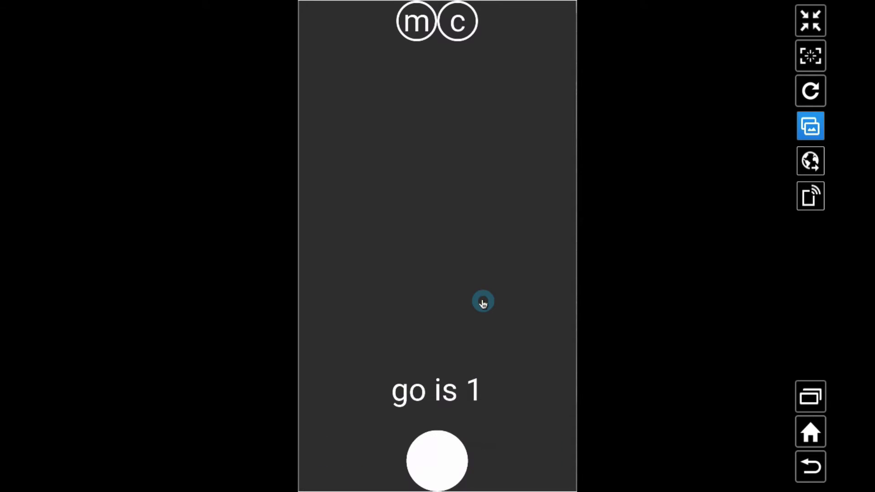
click(417, 24)
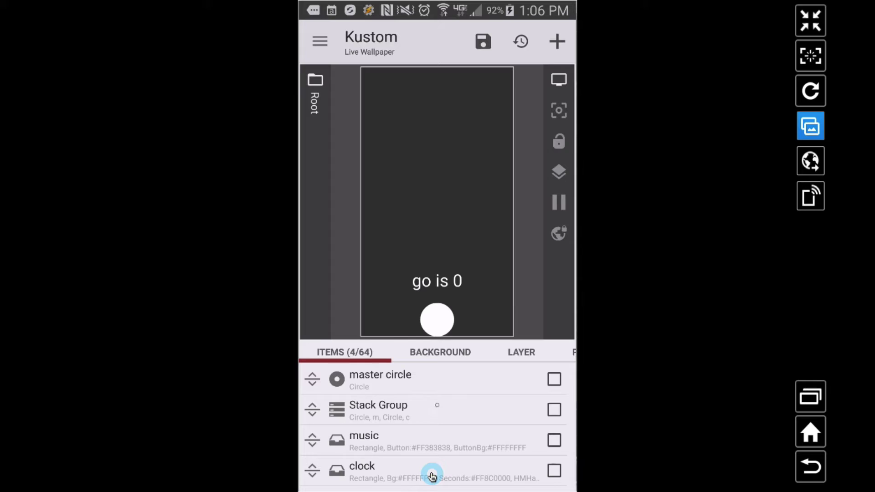
Step: In Stack Group, open the m button's go-switch touch value formula and delete the 2
click(429, 417)
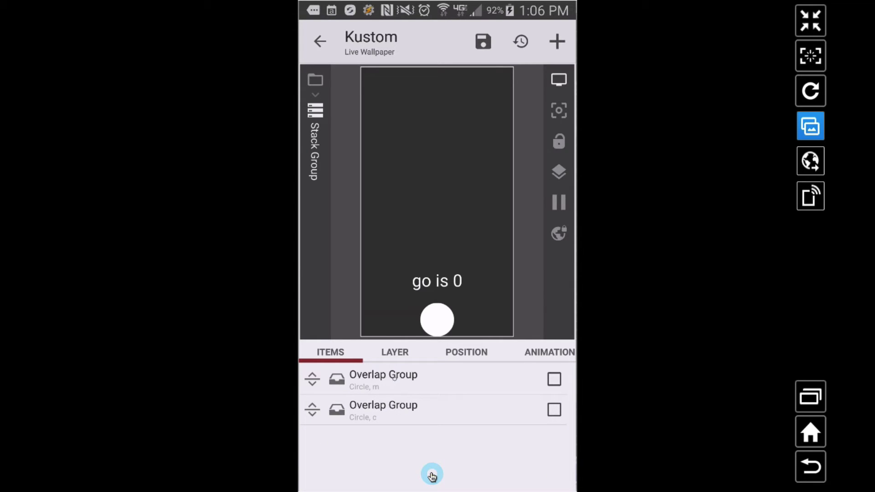
click(395, 378)
click(540, 354)
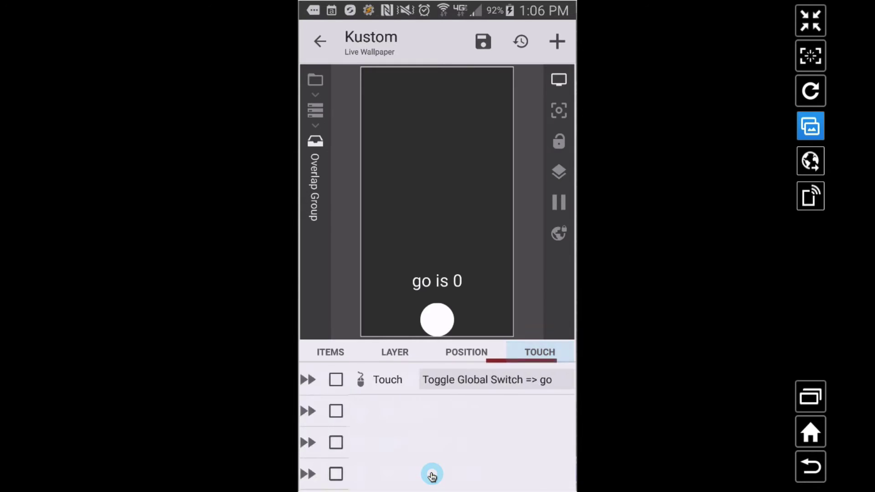
click(438, 379)
click(419, 414)
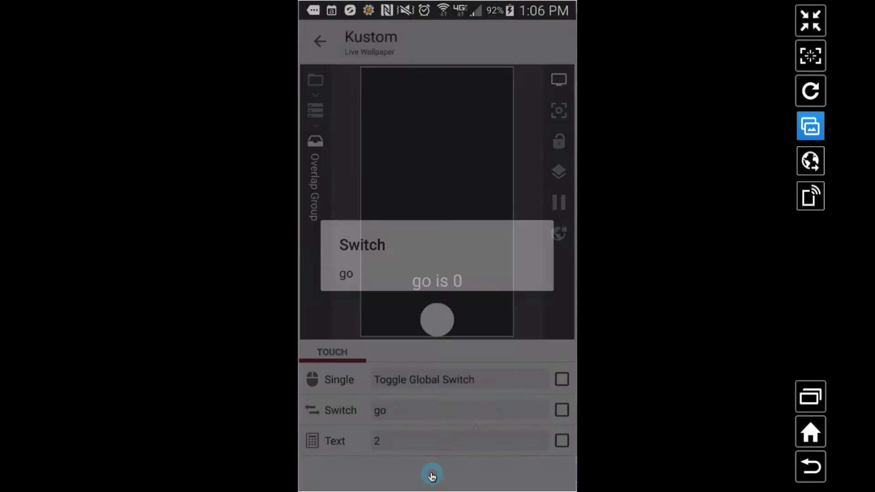
click(412, 432)
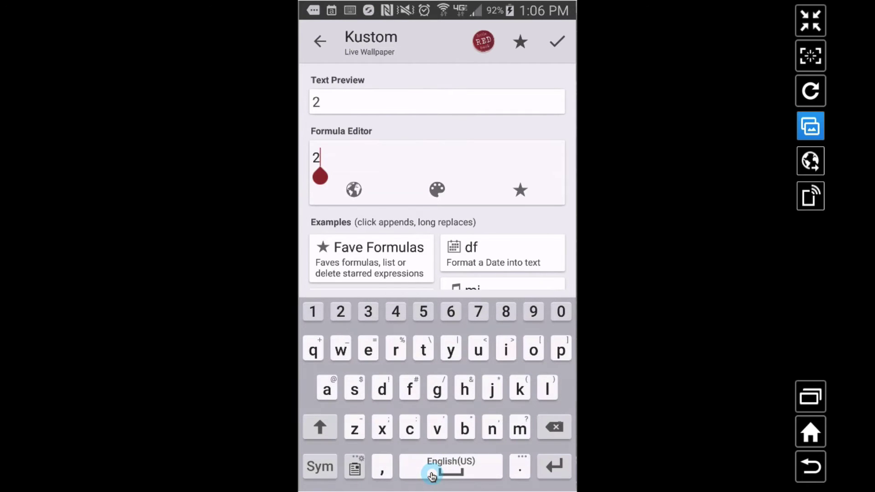
key(BackSpace)
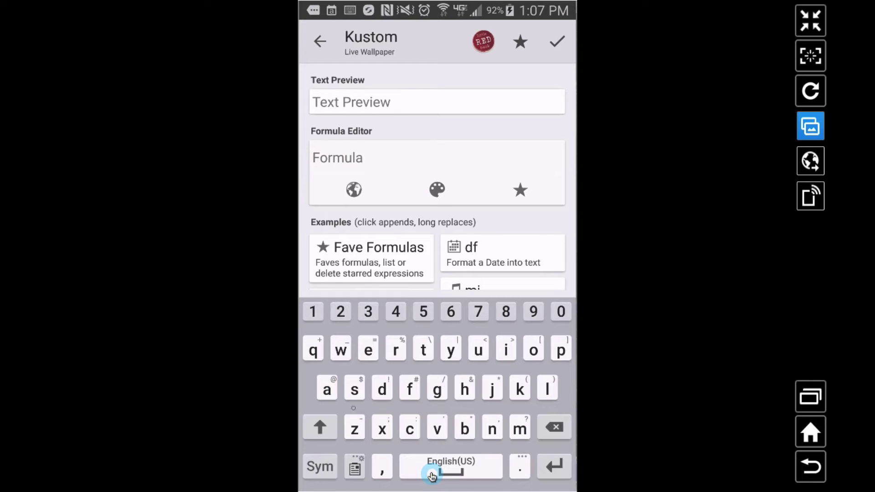
Step: Enter $if(gv(go)!=2,2,1)$ as the m button's switch value and copy it to the clipboard
text($if()
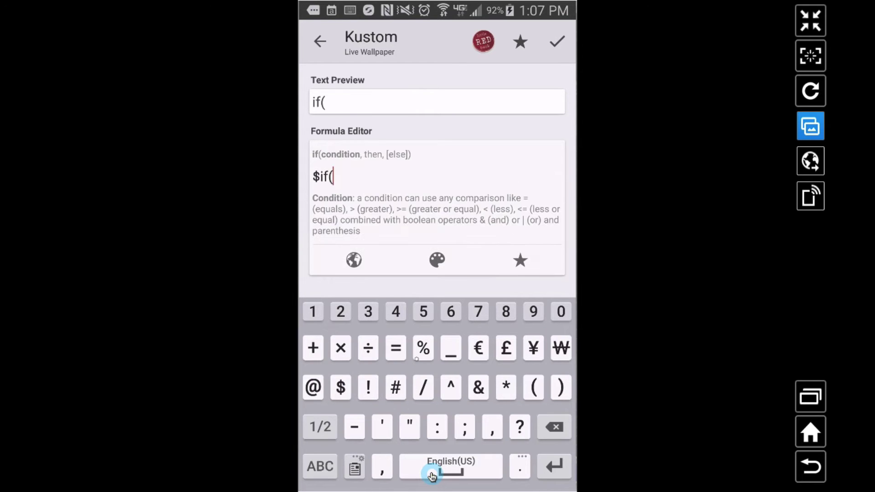
text(gv(go)
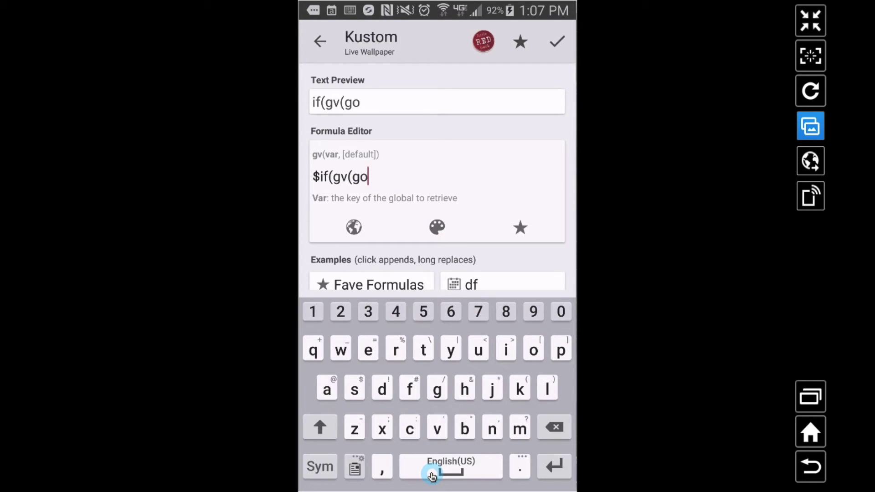
text())
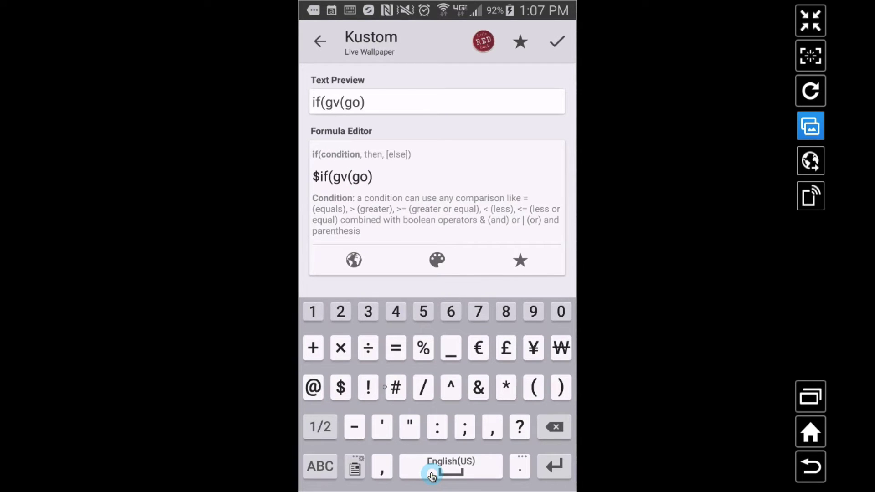
text(!=2,2,)
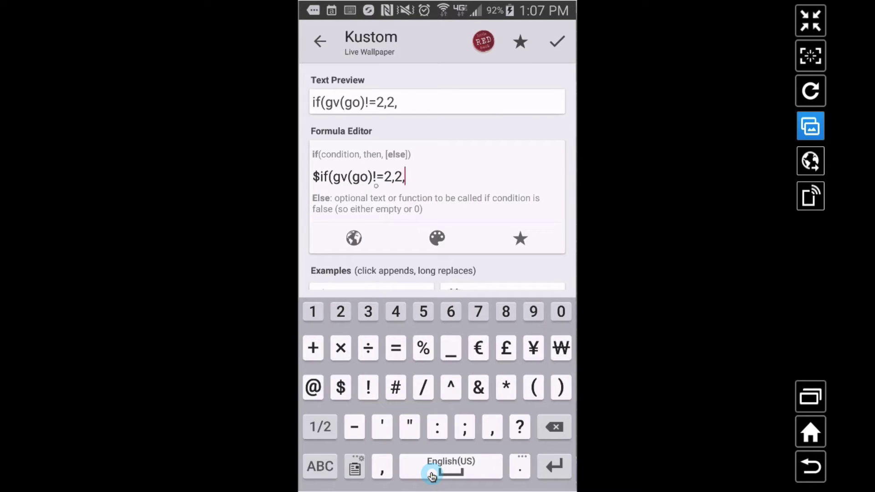
text(1)
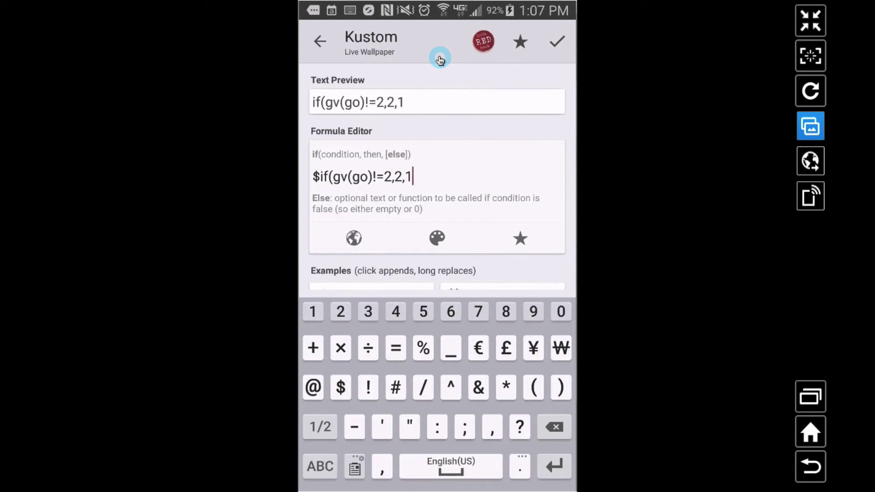
text()$)
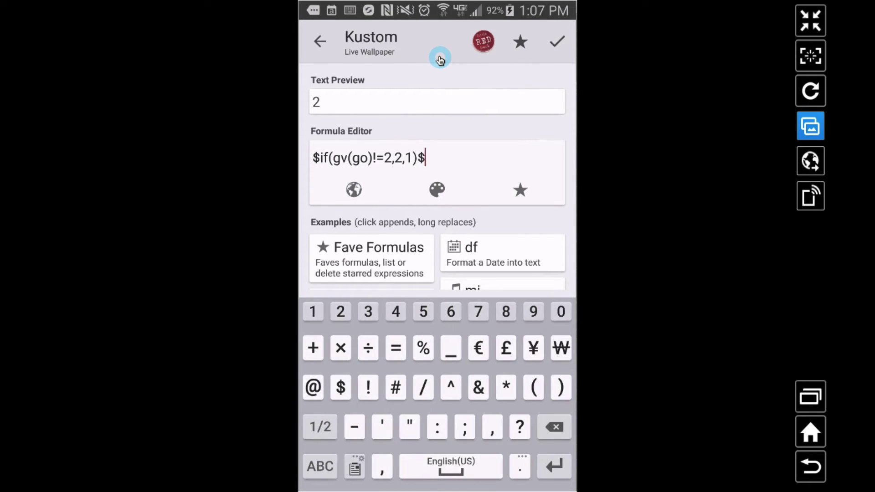
double_click(398, 158)
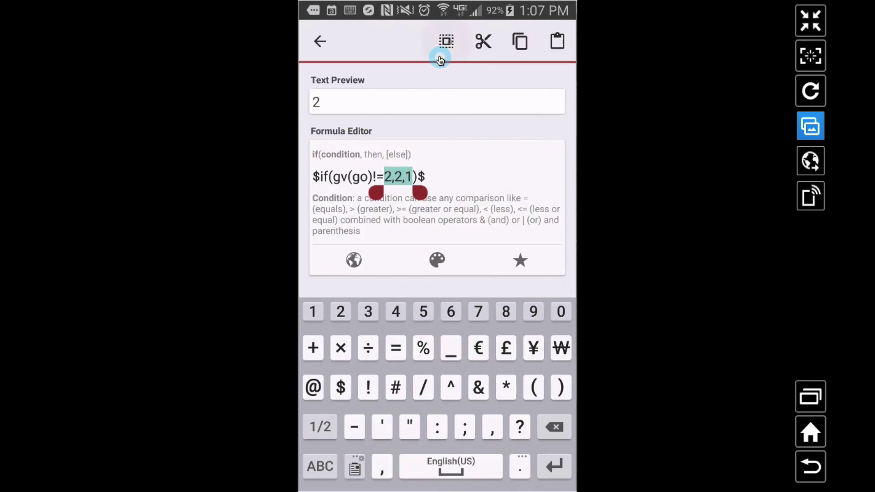
click(440, 59)
key(ctrl+c)
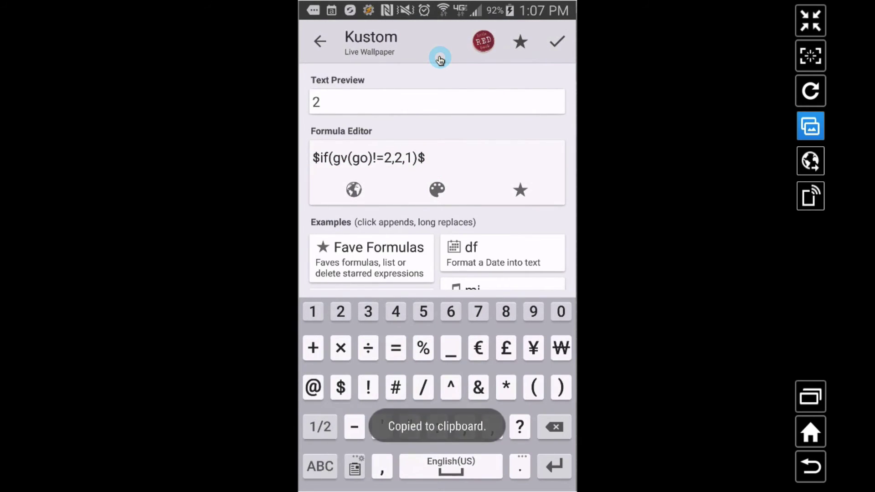
key(Escape)
key(Escape)
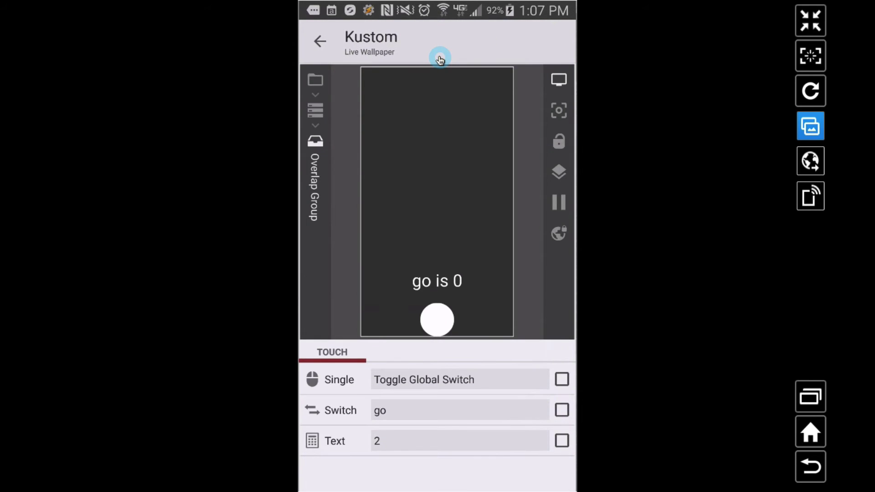
Step: Replace the c button's go-switch touch value with the copied $if(gv(go)!=2,2,1)$ formula
key(Escape)
key(Escape)
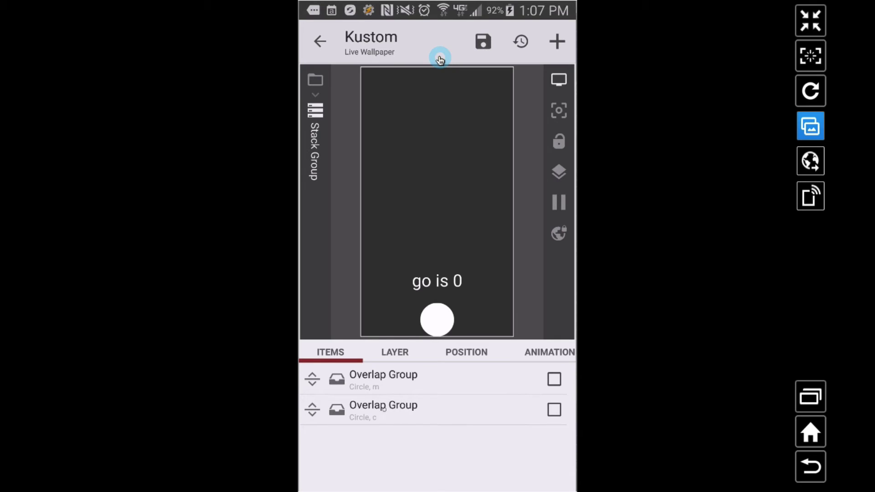
click(412, 410)
click(542, 347)
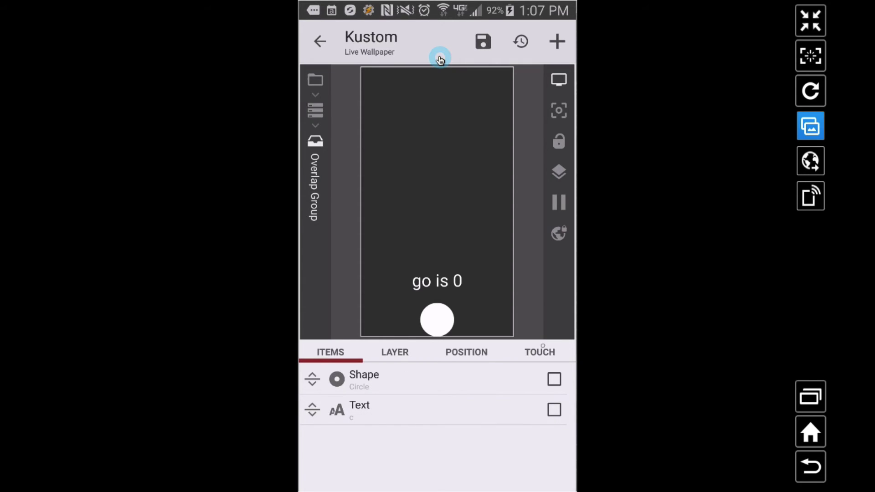
click(437, 380)
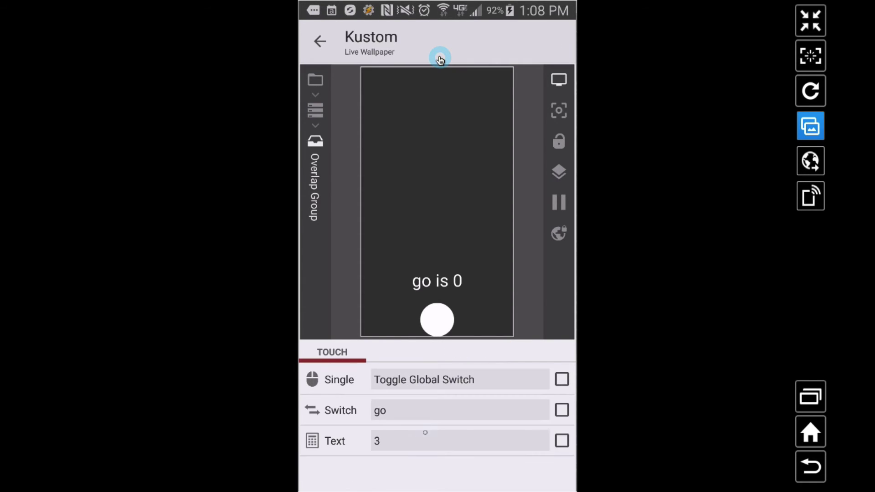
click(410, 437)
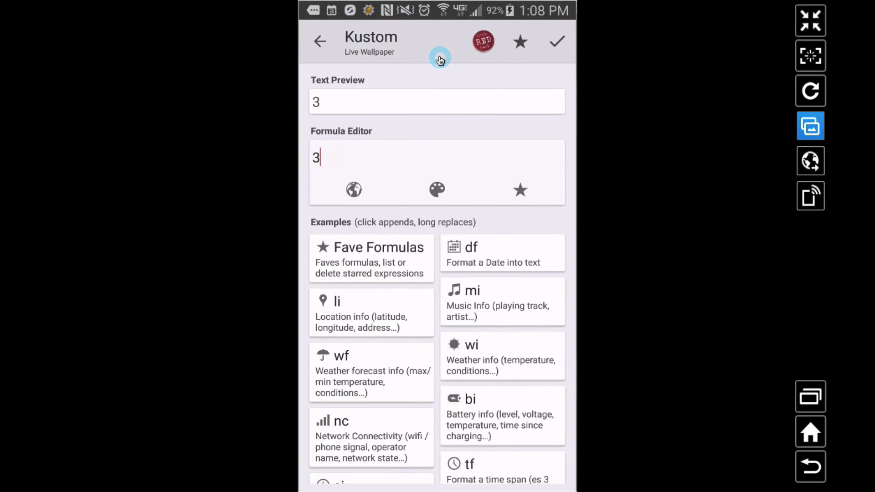
click(319, 157)
key(BackSpace)
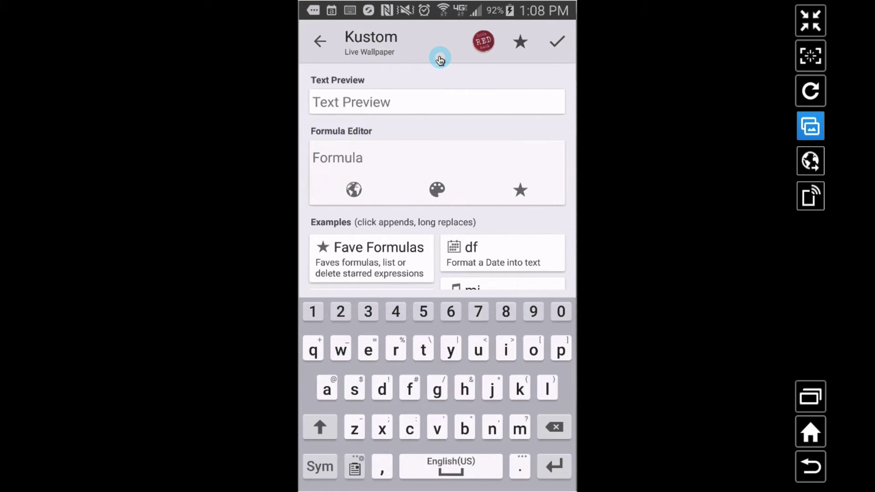
click(315, 158)
click(330, 129)
Step: Change both 2s to 3 so the formula reads $if(gv(go)!=3,3,1)$
click(392, 176)
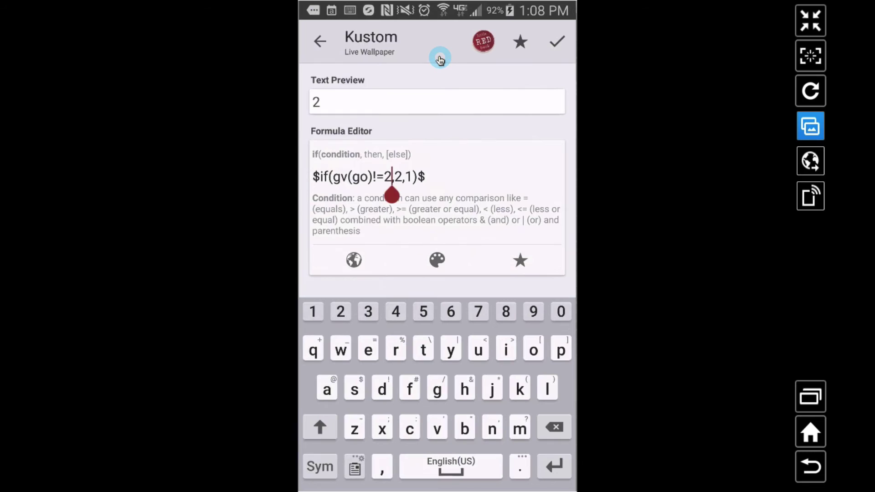
key(BackSpace)
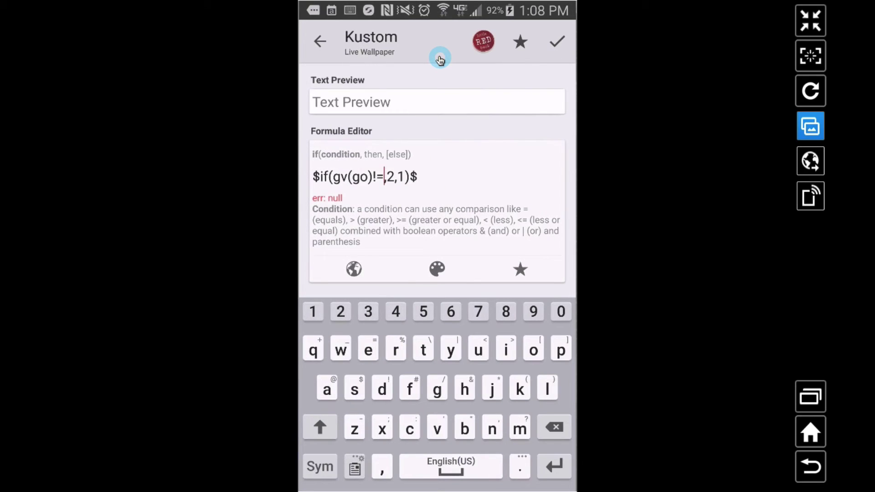
text(3)
click(402, 176)
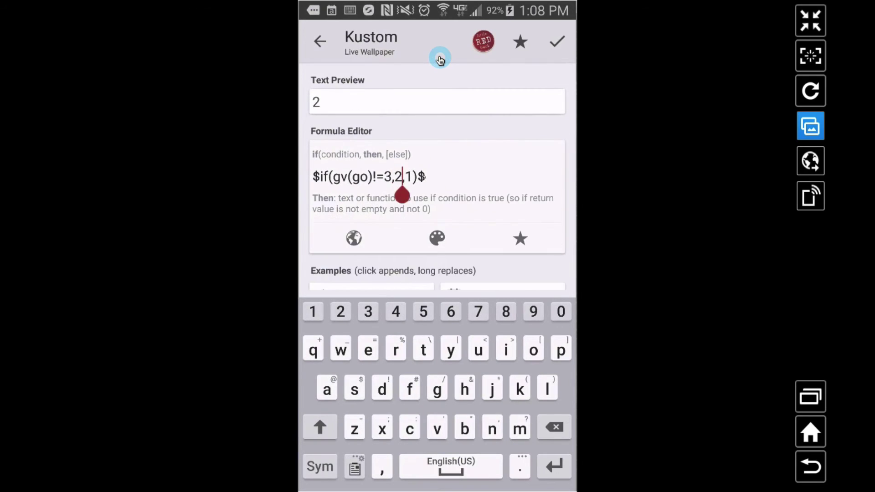
key(BackSpace)
text(3)
key(Escape)
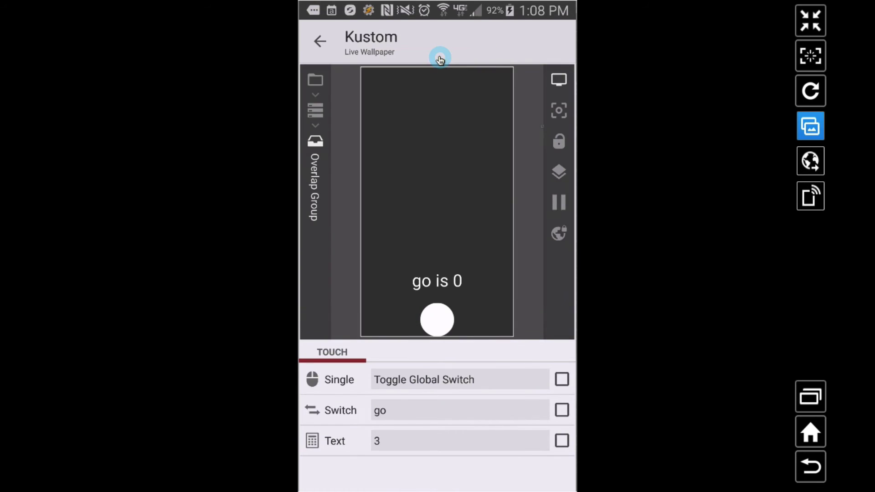
Step: Exit the editor and tap m repeatedly, checking the music player opens and closes, ending closed
key(Escape)
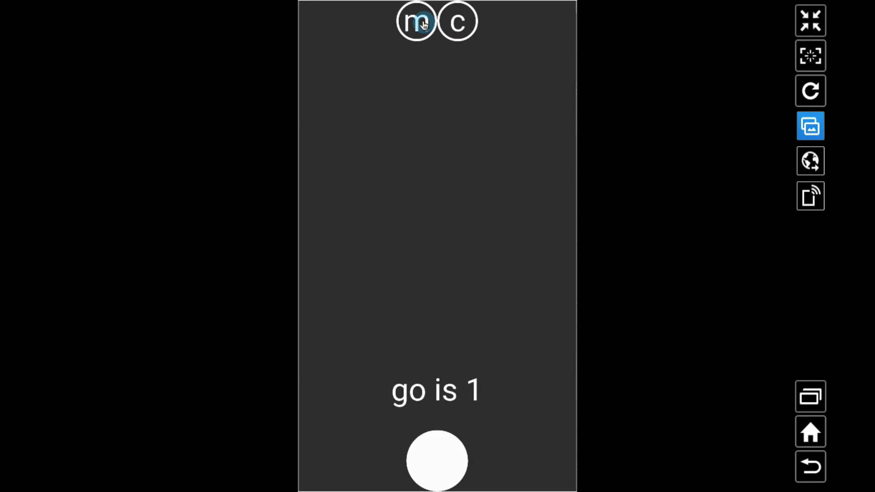
click(423, 23)
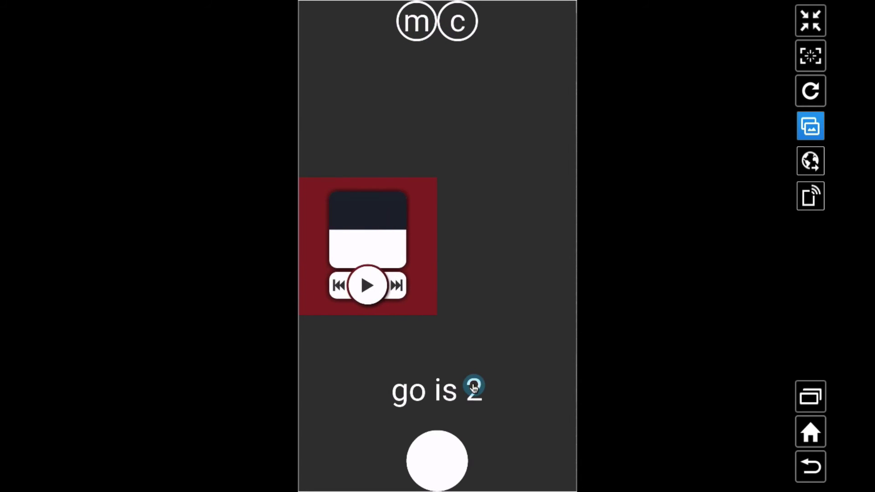
click(412, 36)
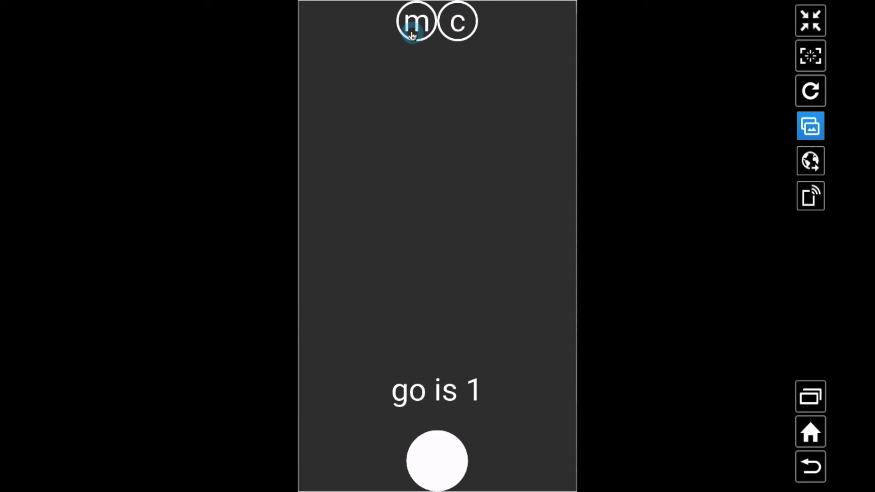
click(412, 36)
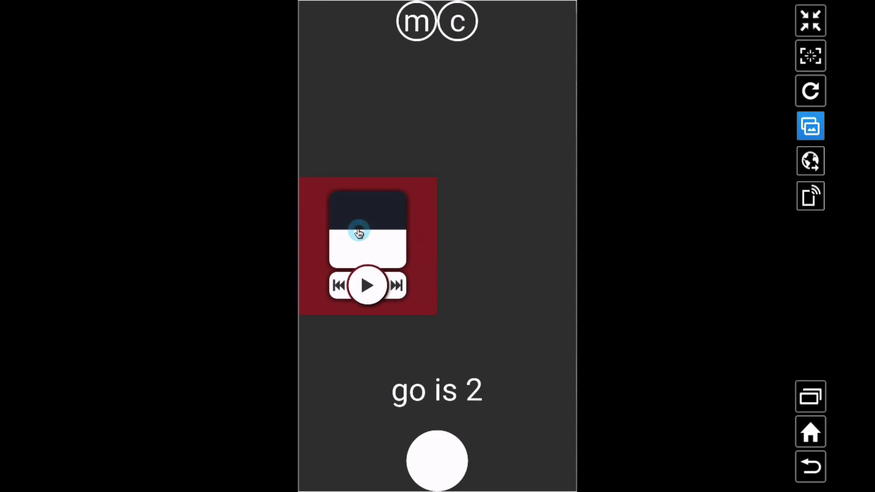
click(422, 25)
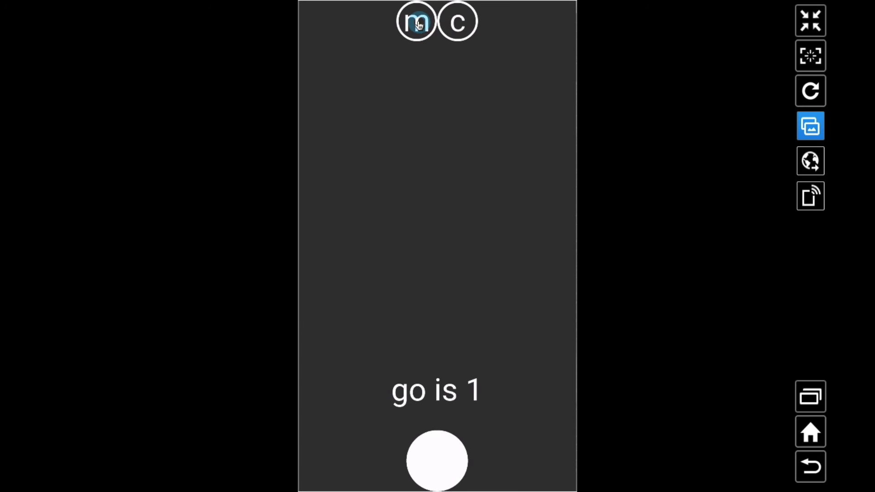
Step: Tap c to show and hide the clock, alternating with m to switch between widgets
click(453, 34)
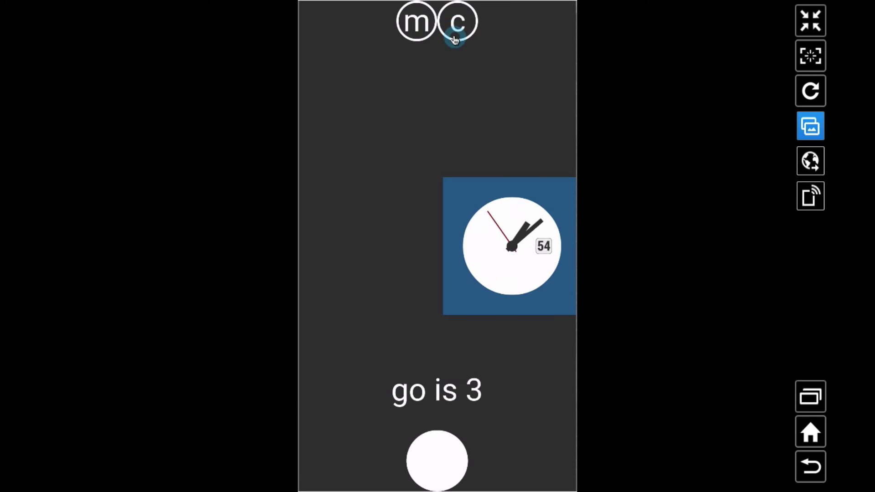
click(455, 22)
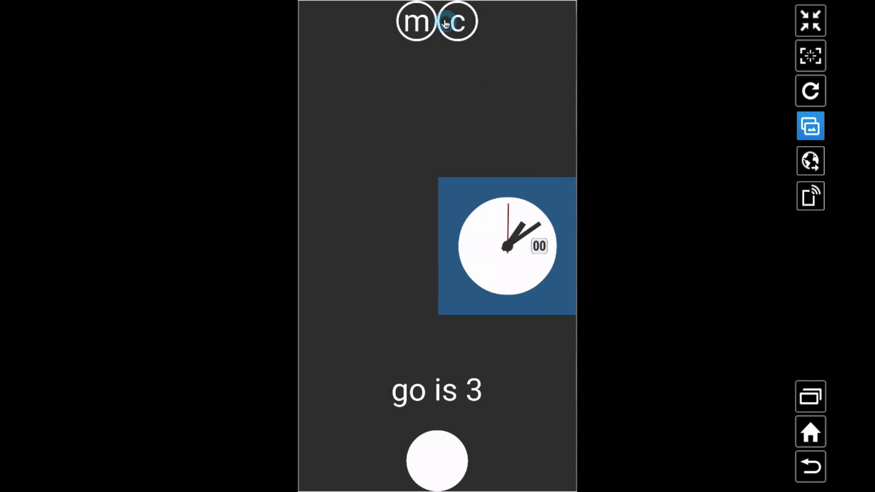
click(414, 25)
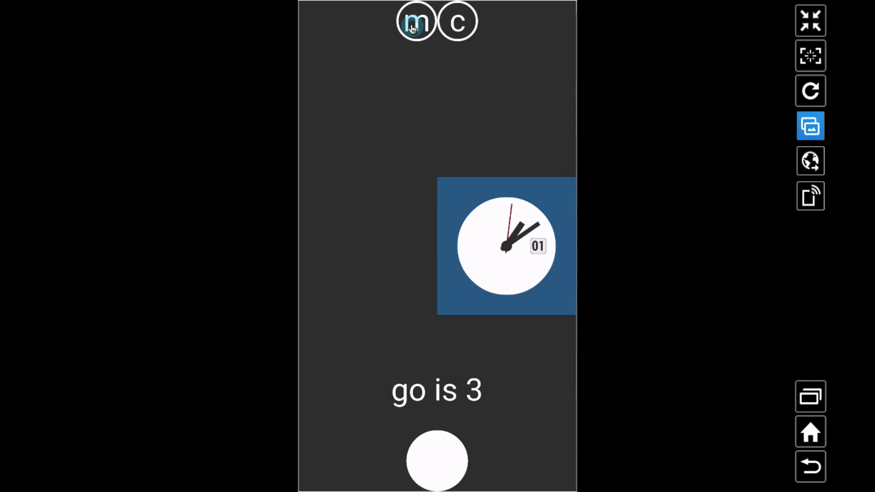
click(466, 25)
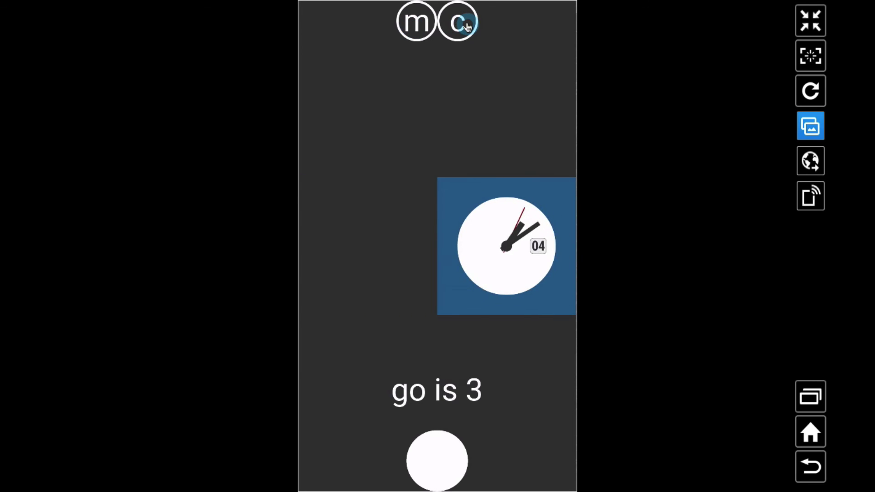
click(465, 24)
click(464, 24)
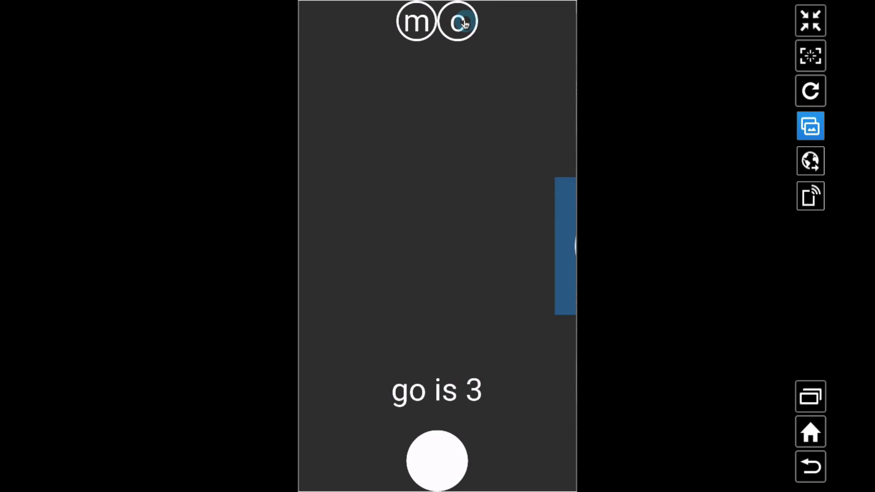
click(423, 21)
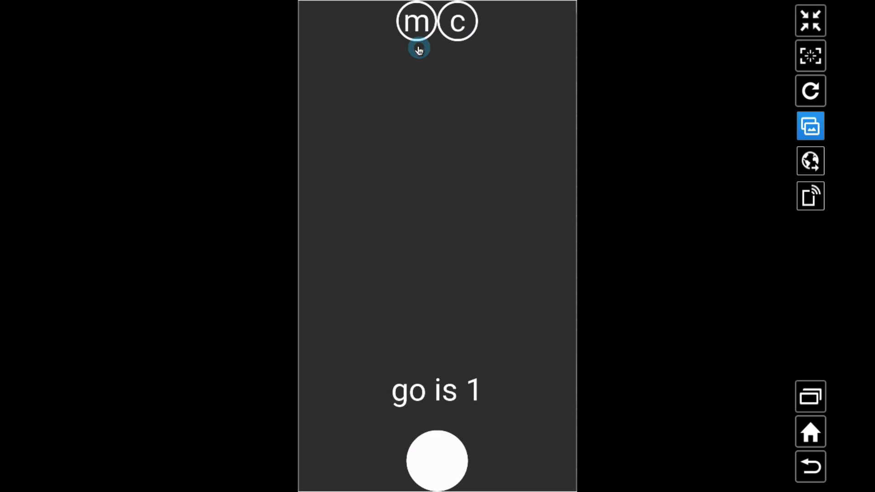
Step: Tap m three times to toggle the music player, leaving it open
click(416, 27)
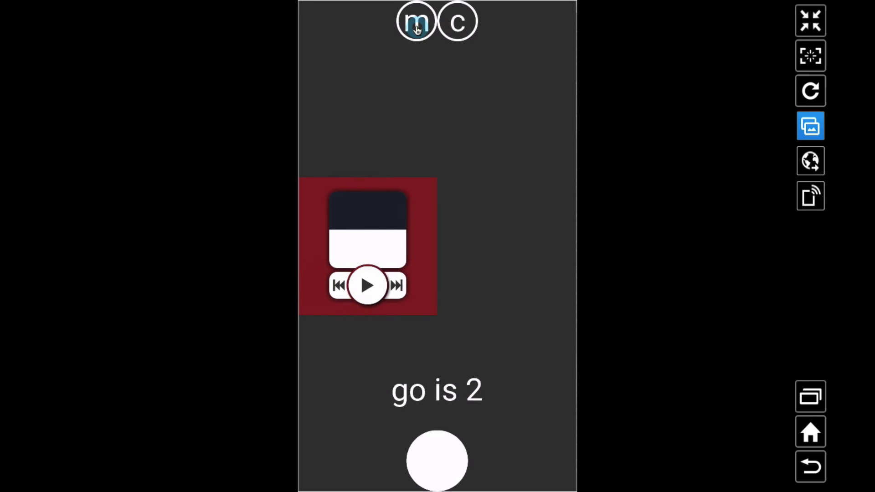
click(417, 28)
click(416, 28)
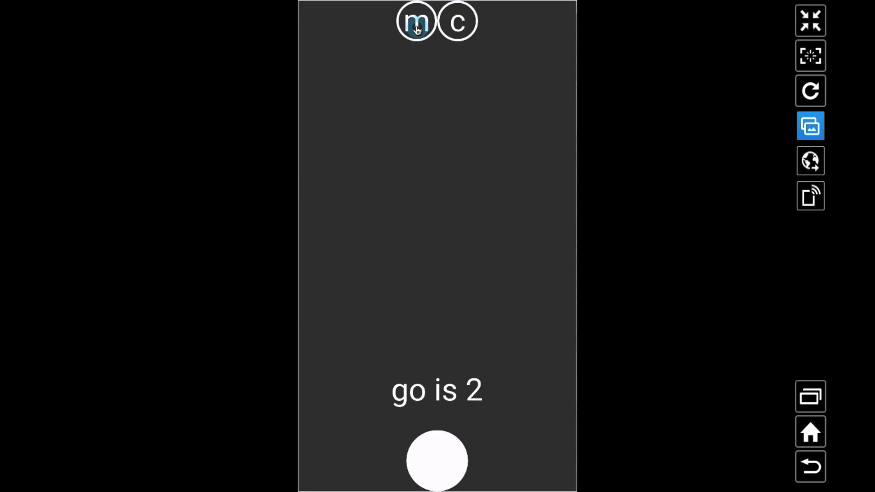